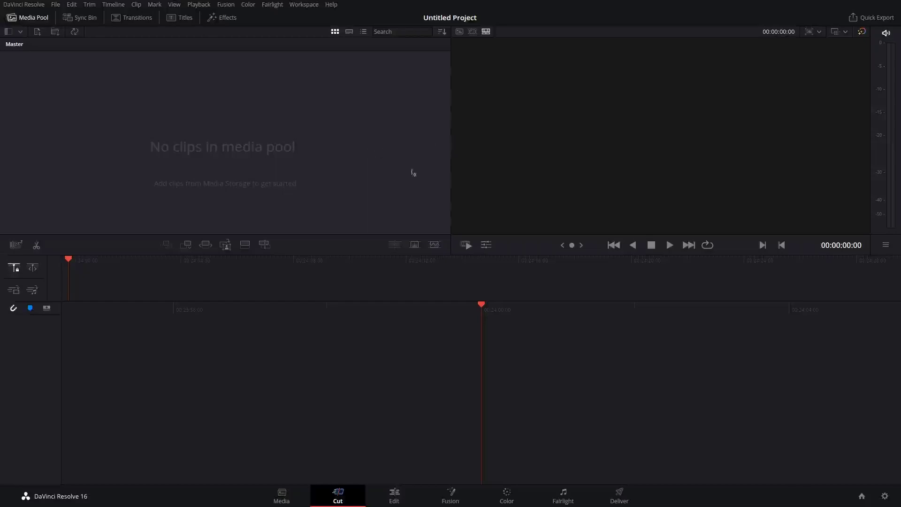
Import Bleep.mp4 onto a timeline, then undo and delete it from the media pool
click(207, 499)
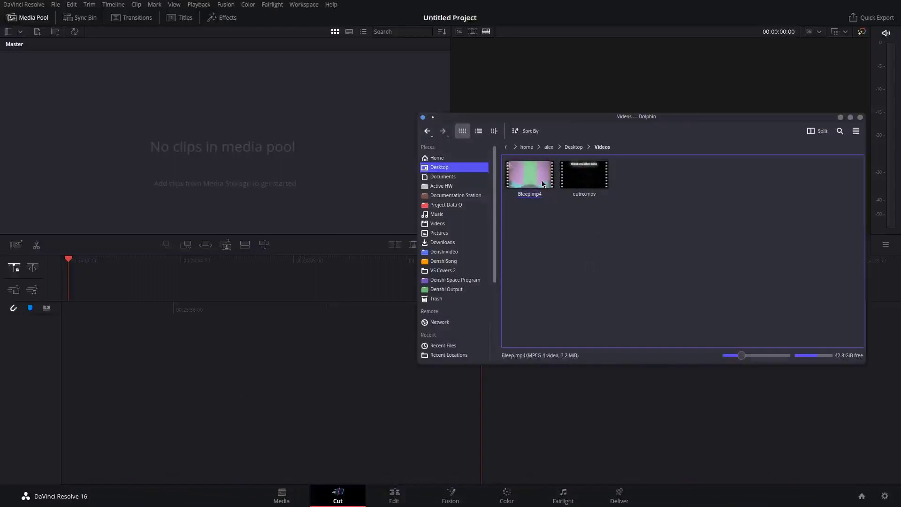
drag(543, 183, 258, 123)
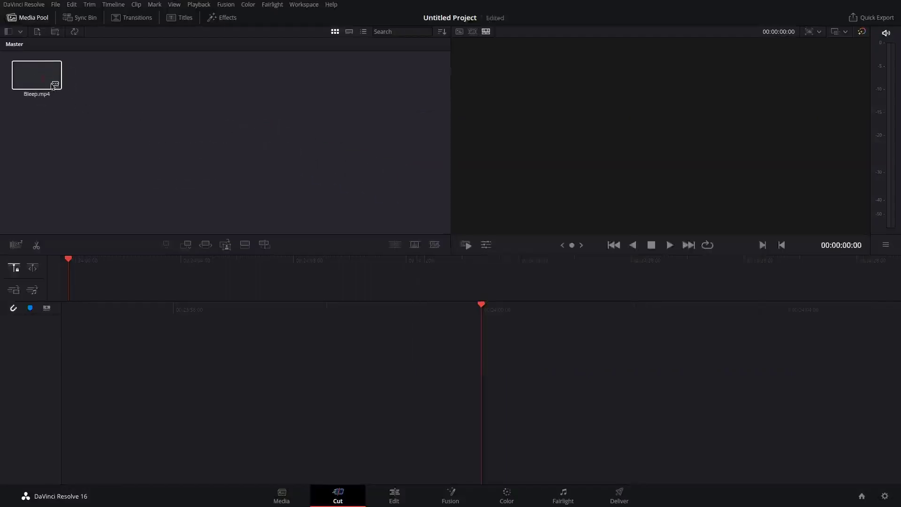
drag(51, 87, 491, 409)
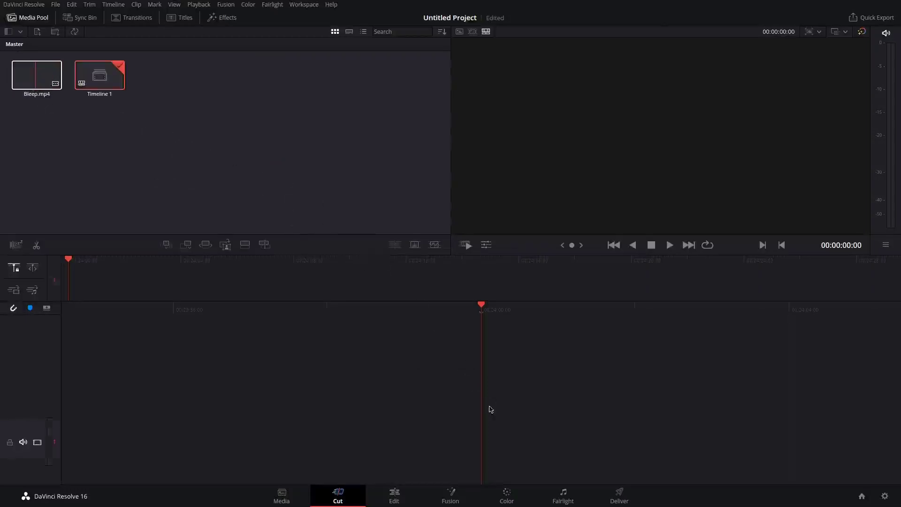
key(ctrl+z)
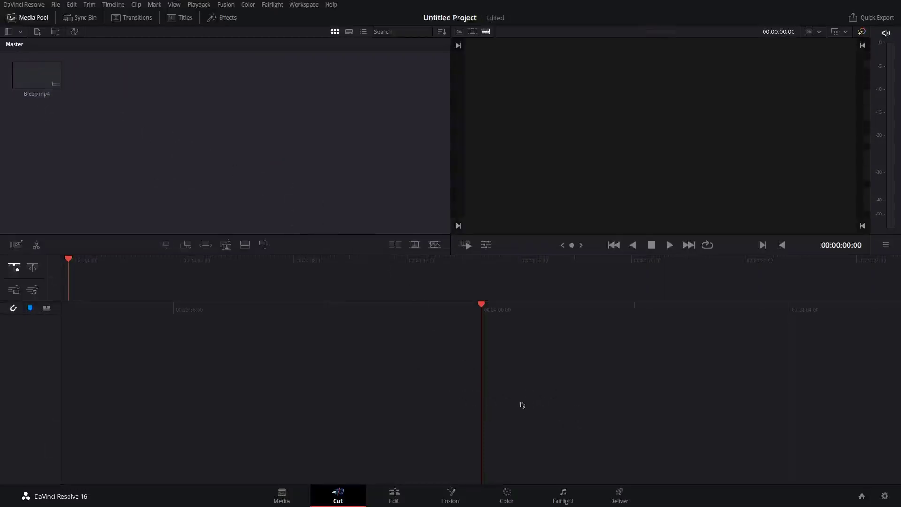
click(53, 82)
key(Delete)
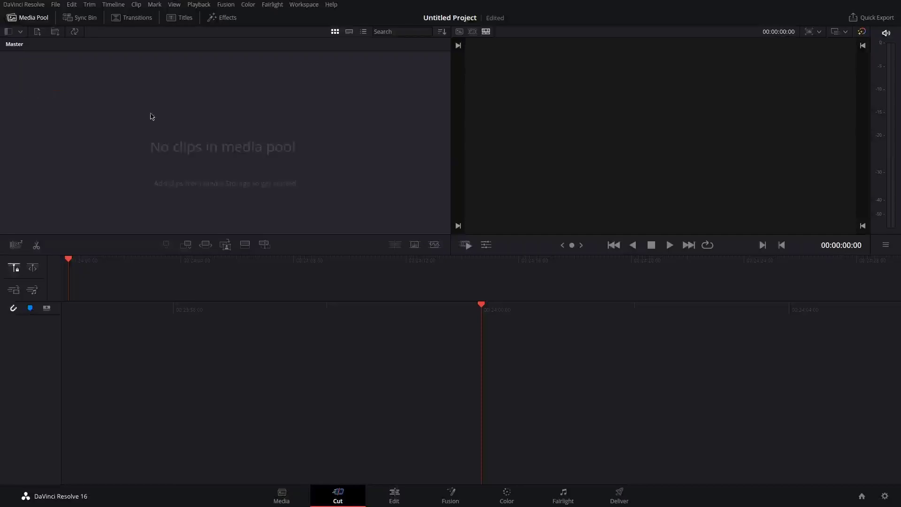
Import outro.mov from the Videos folder and place it on a new timeline
mouse_move(277, 505)
click(206, 492)
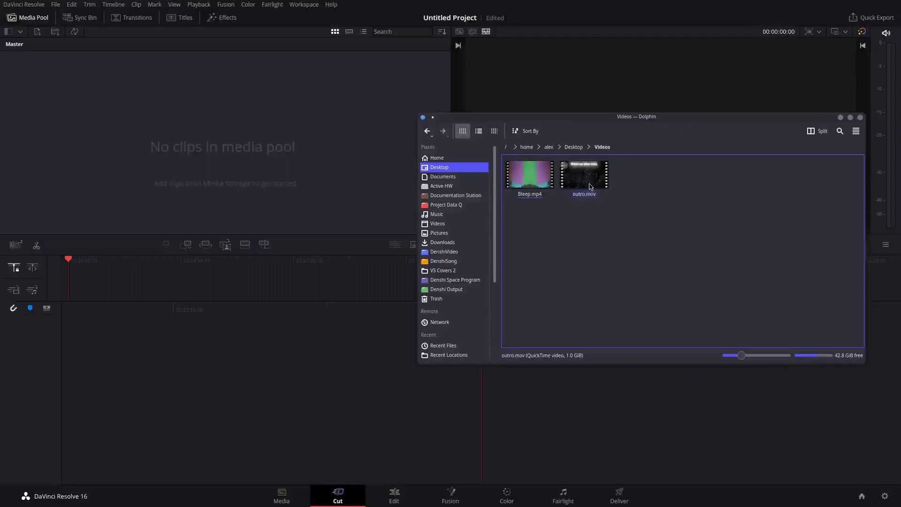
drag(590, 187, 267, 145)
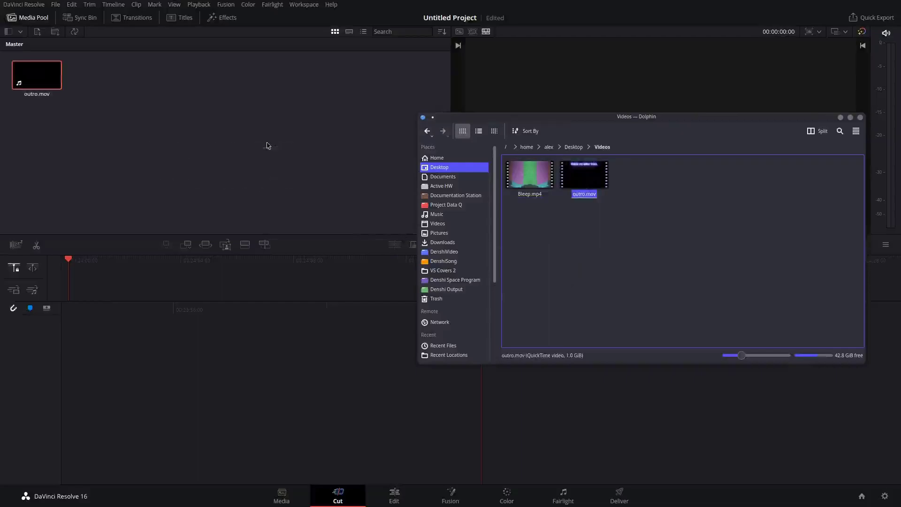
drag(36, 75, 489, 439)
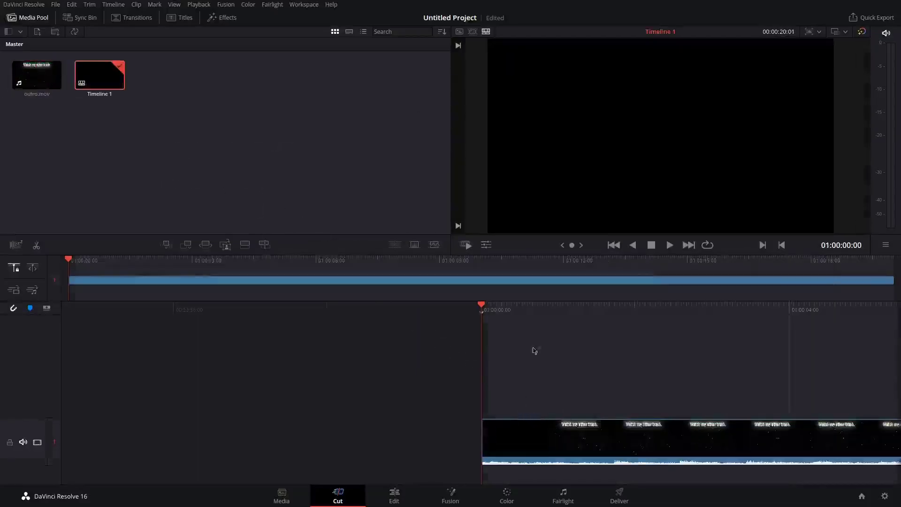
Preview outro.mov on the Edit page, rewind to the start, and return to the Cut page
click(401, 483)
drag(430, 283, 492, 287)
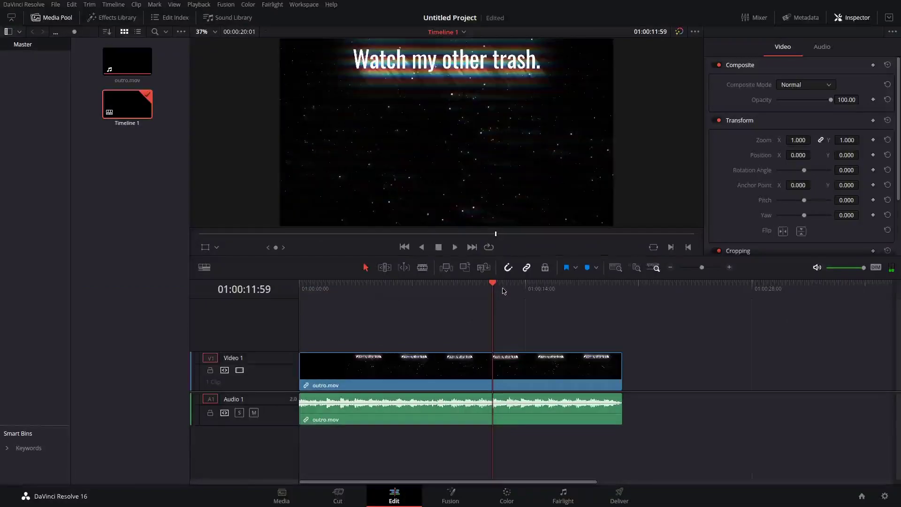
key(Home)
click(334, 493)
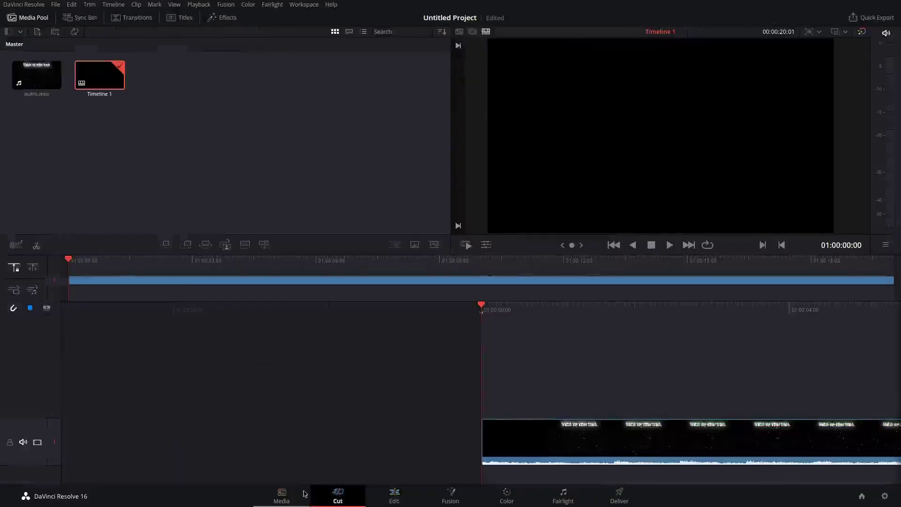
Close the Dolphin Videos window and bring up the Vinci-Convert GitHub README in Brave
mouse_move(307, 505)
click(207, 491)
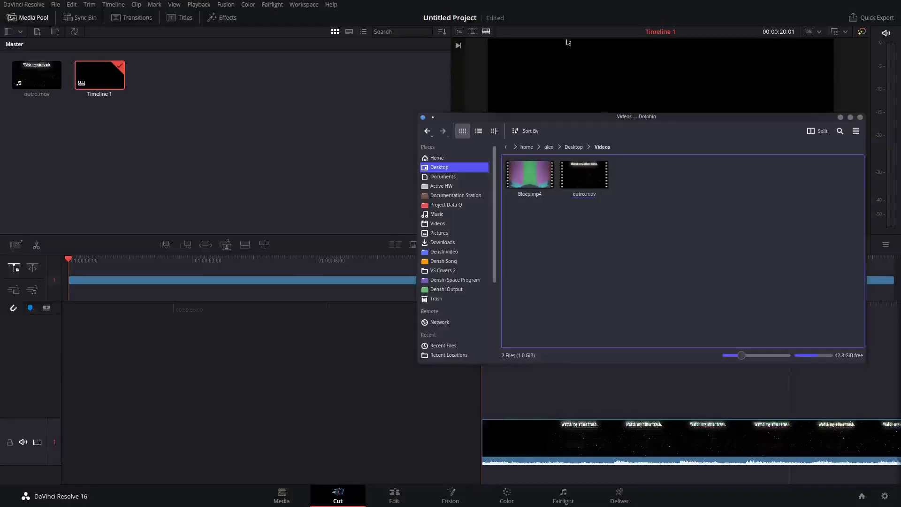
click(548, 5)
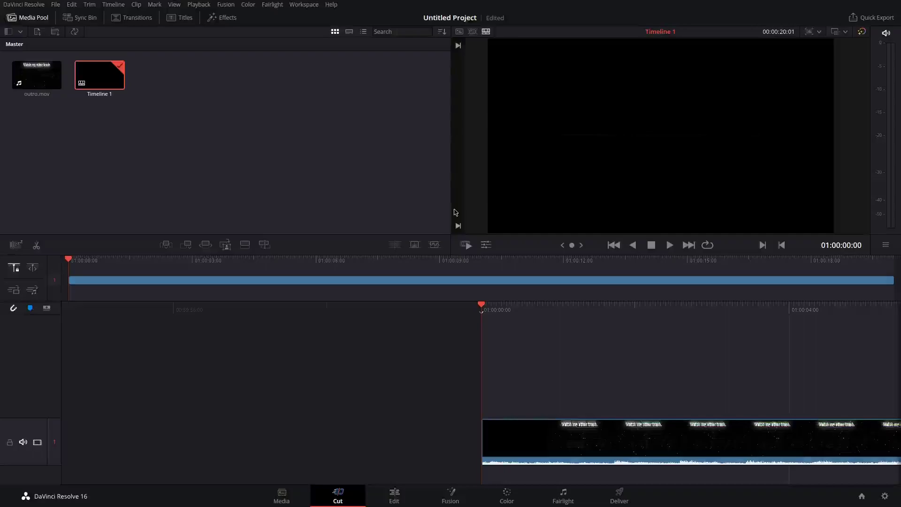
key(alt+Tab)
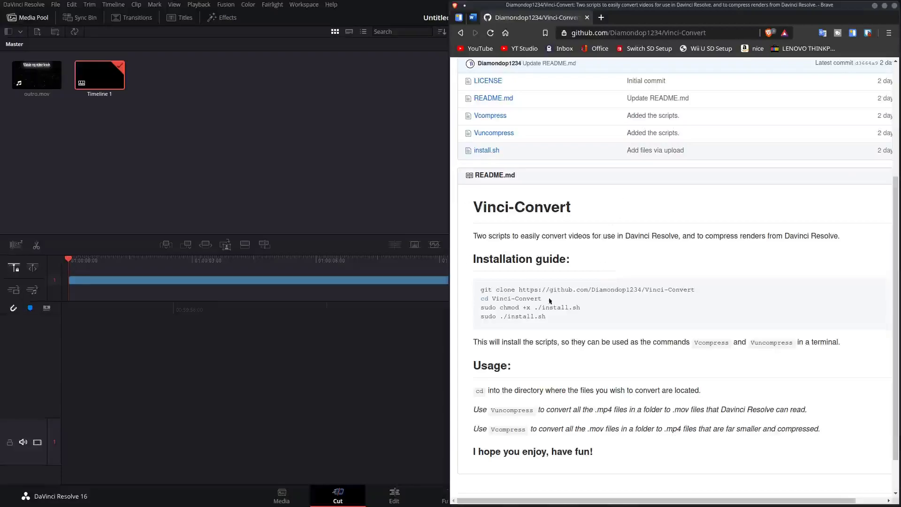
Open Konsole with enlarged text, positioned at the upper left beside the README
click(174, 493)
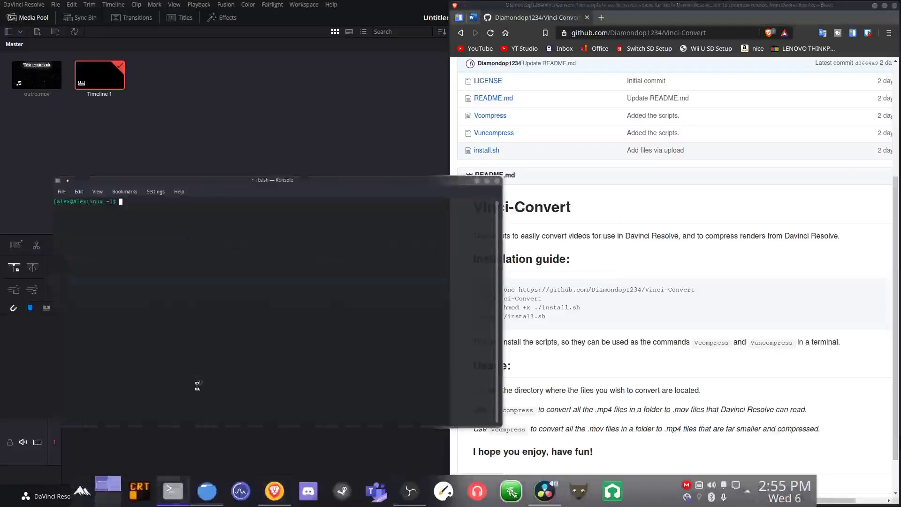
key(ctrl+plus)
key(ctrl+plus)
key(ctrl+plus)
key(ctrl+plus)
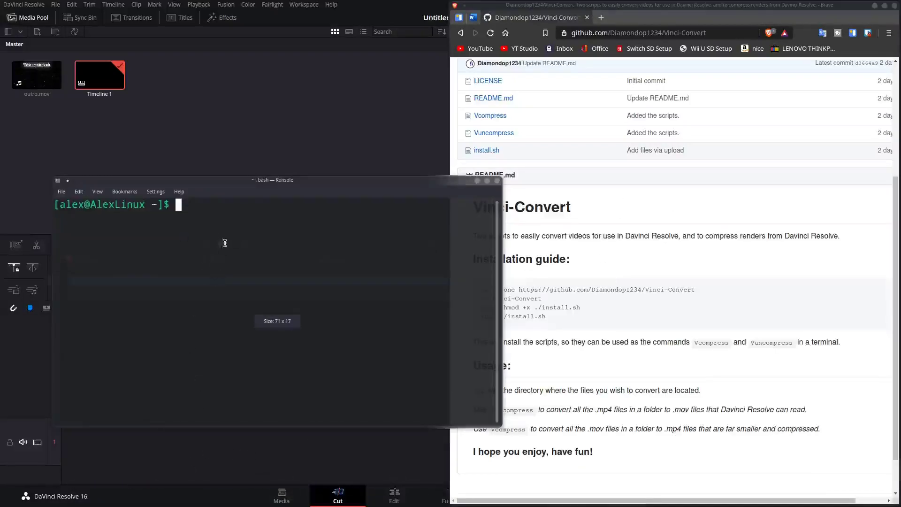
drag(248, 187, 2, 178)
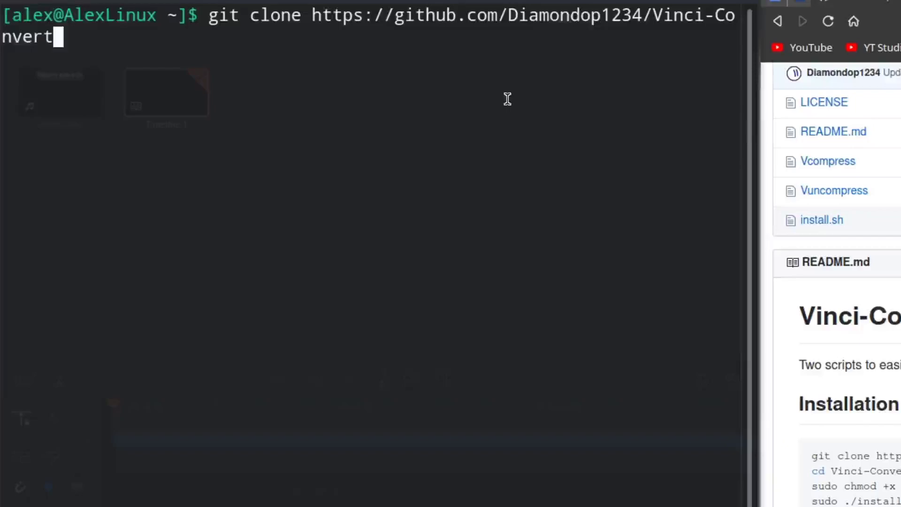
Clone the Vinci-Convert repository and change into the Vinci-Convert folder
key(Return)
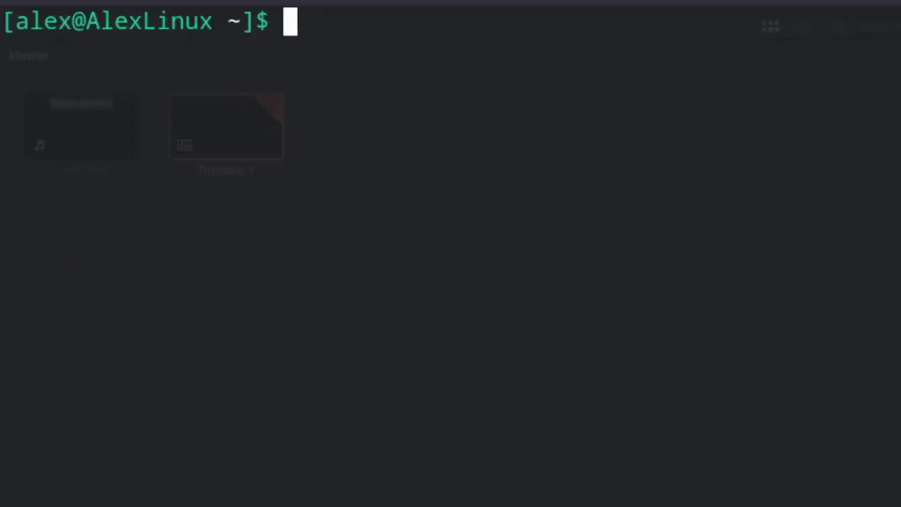
text(cd Vin)
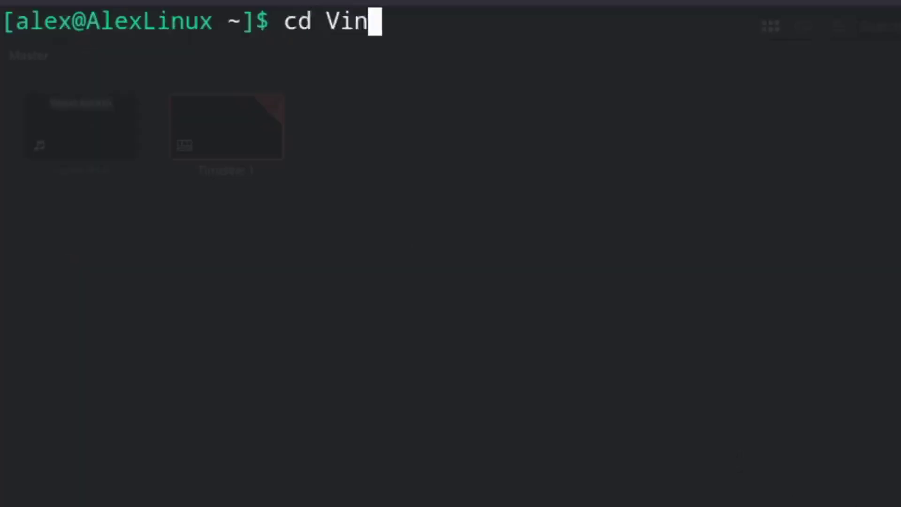
key(Tab)
key(Return)
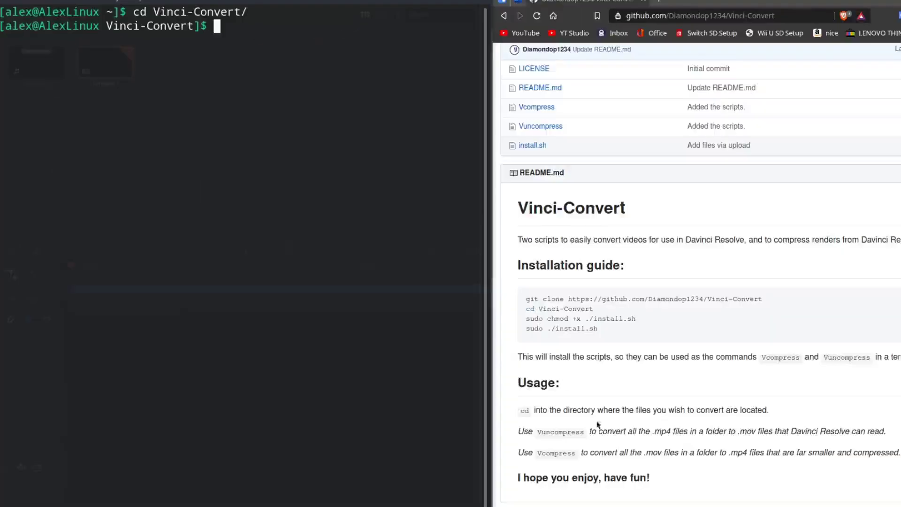
Copy the chmod command from the README and run it to make install.sh executable
drag(526, 319, 640, 323)
key(ctrl+c)
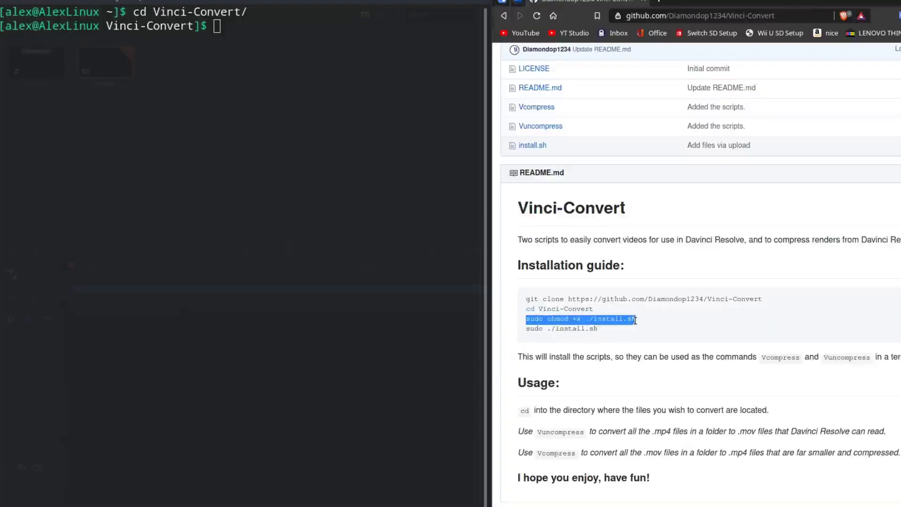
click(495, 216)
key(alt+Tab)
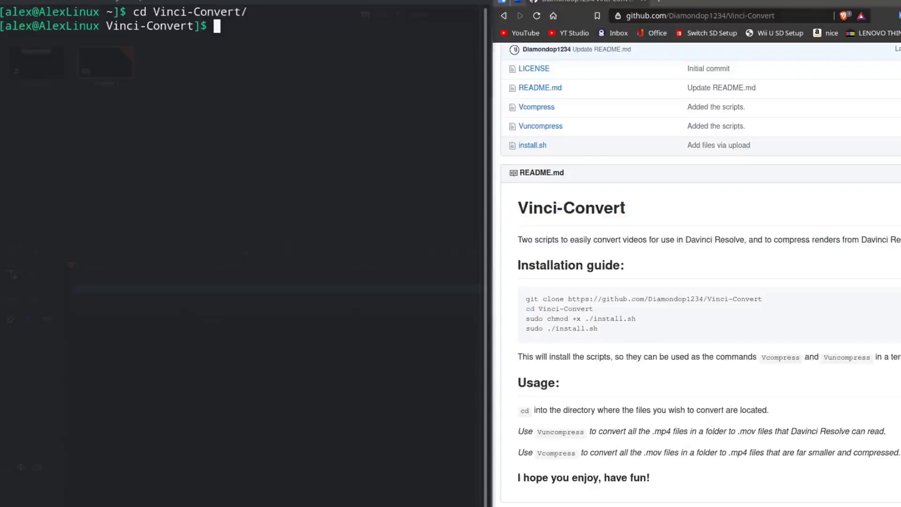
text(clear)
key(Return)
key(ctrl+shift+v)
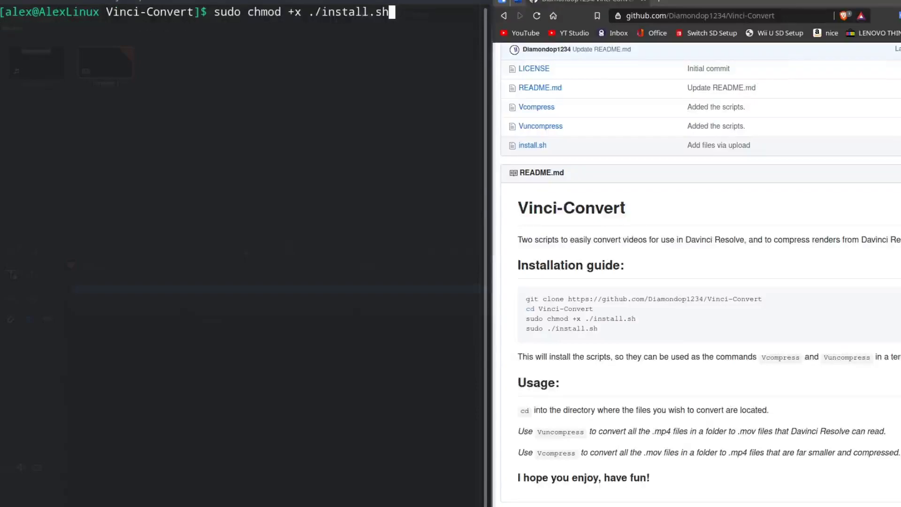
key(Return)
Run sudo ./install.sh to install the Vinci-Convert commands
key(ctrl+l)
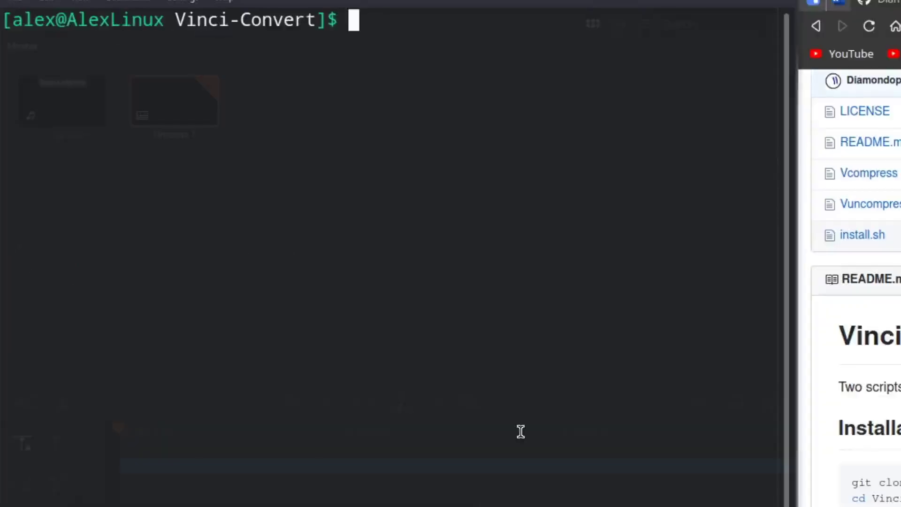
text(sudo ./)
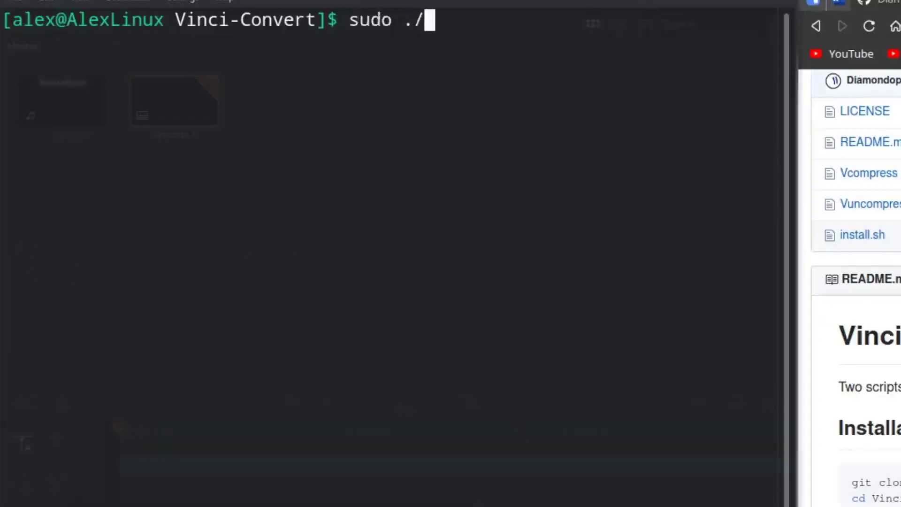
text(in)
key(Tab)
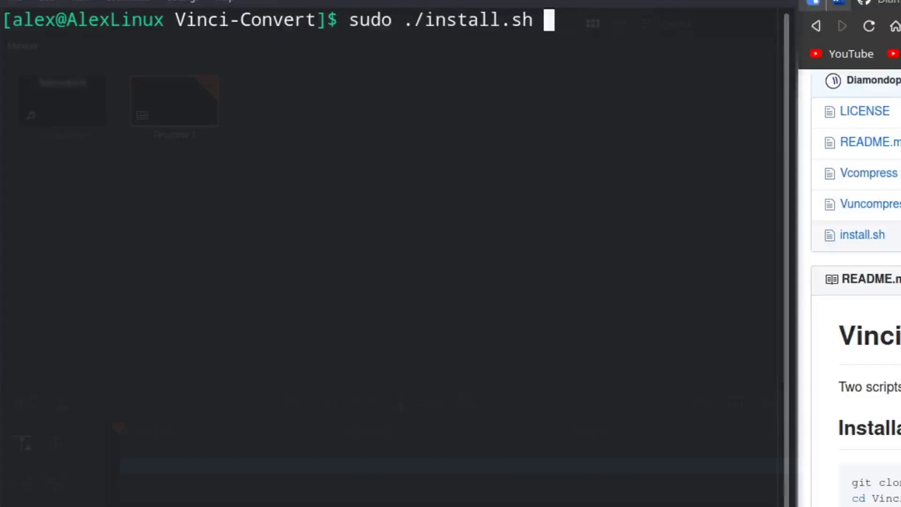
key(Return)
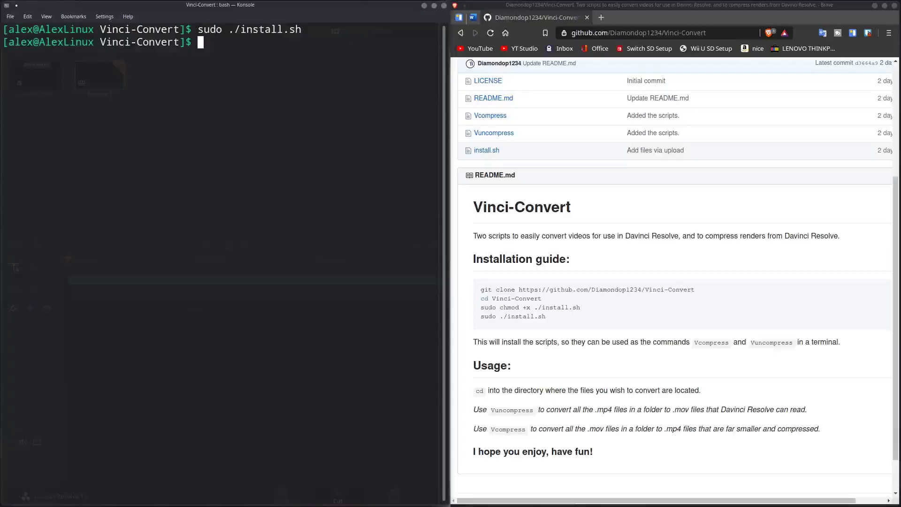
Change the terminal into the Desktop/Videos folder
key(ctrl+l)
text(cd)
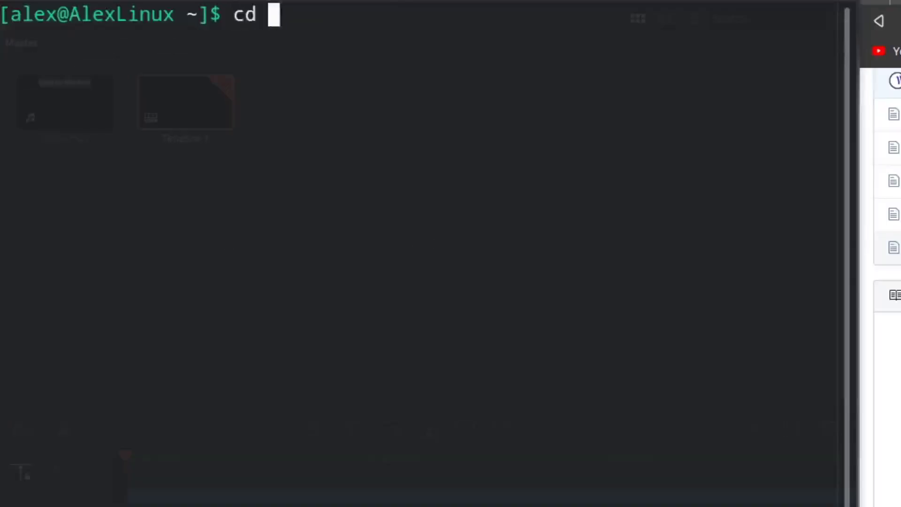
text(Des)
key(Tab)
text(Vi)
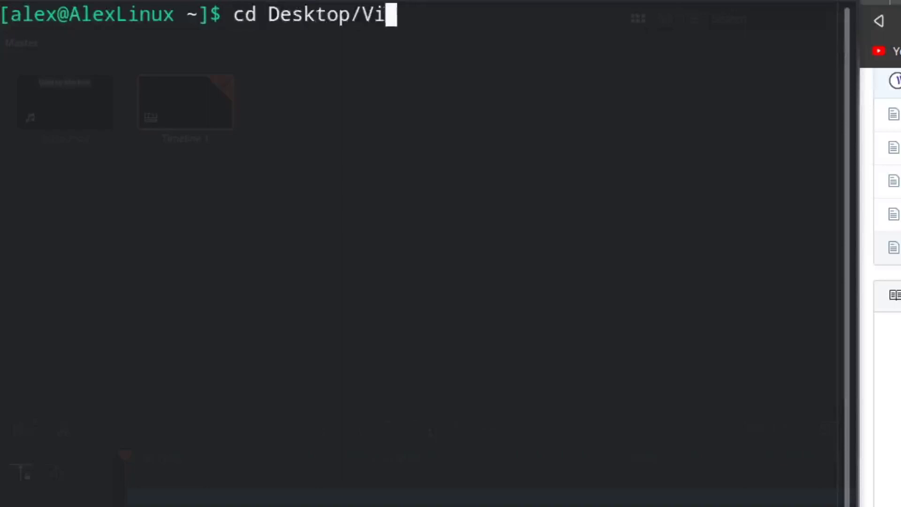
key(Tab)
key(Return)
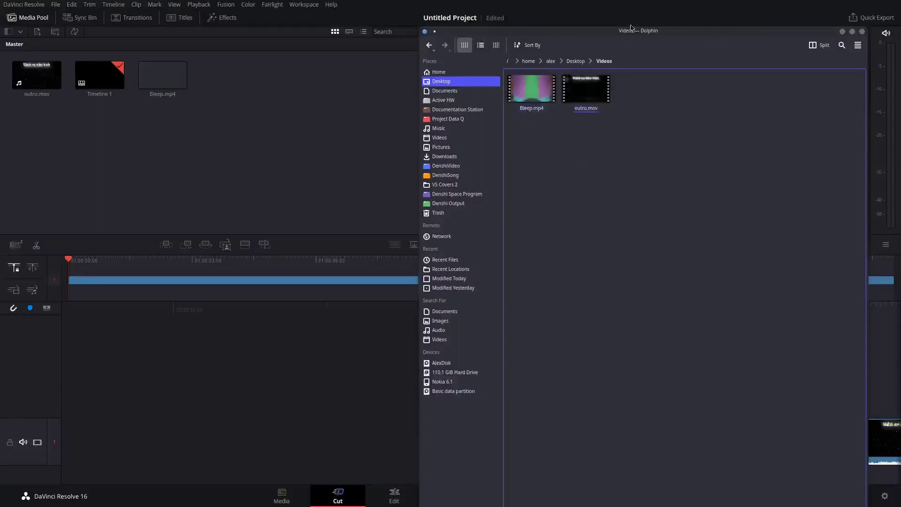
Tile the Dolphin Videos window over the right half and open a new Konsole terminal
drag(638, 29, 899, 2)
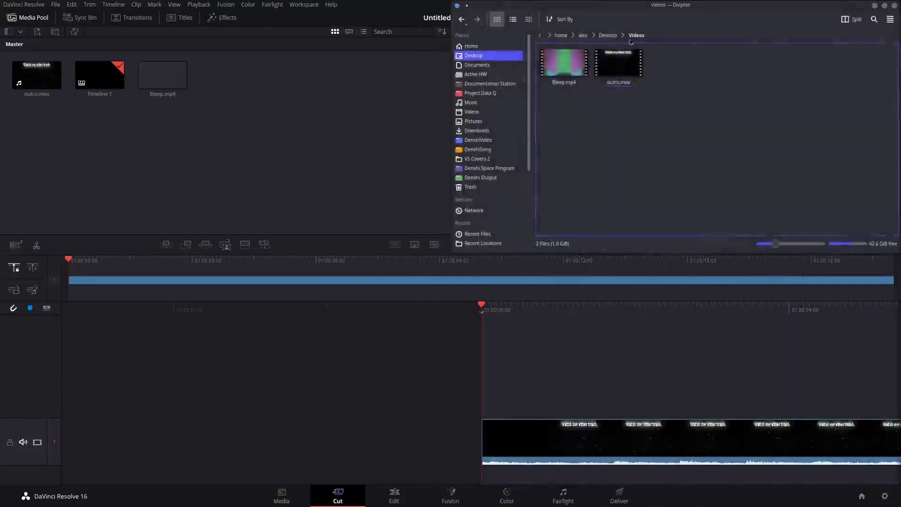
drag(564, 65, 181, 99)
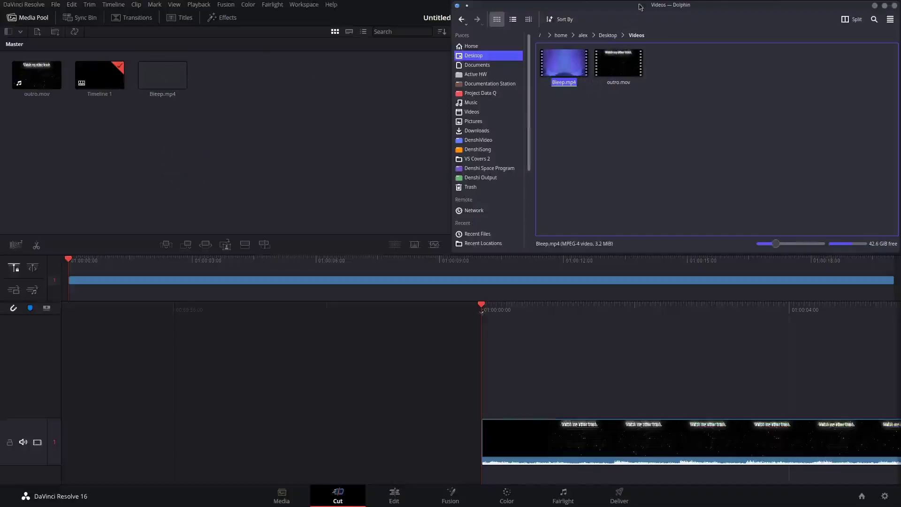
key(super+Right)
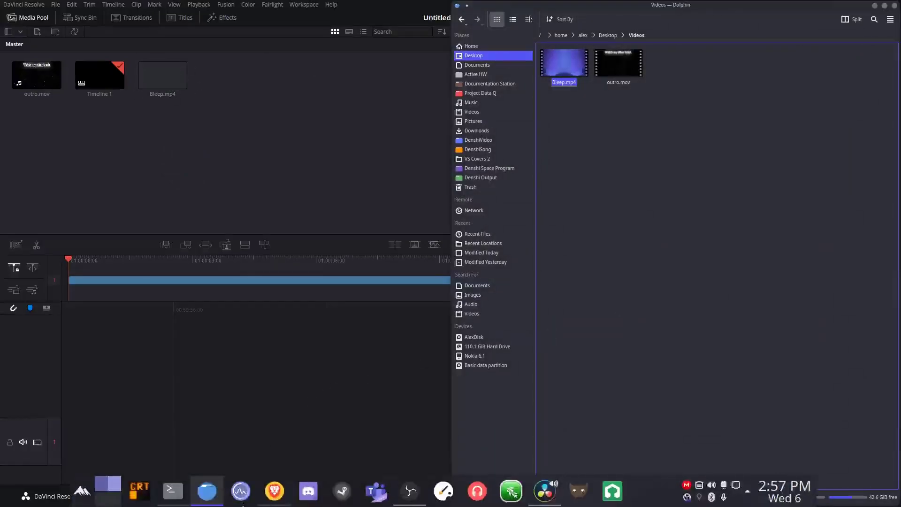
click(172, 491)
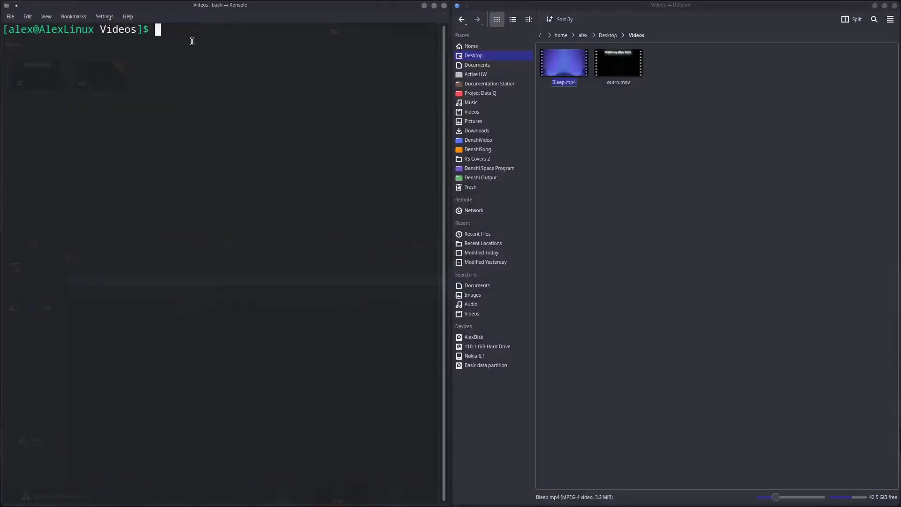
Run Vuncompress to convert Bleep.mp4 into Bleep.mov
text(Vuncompress)
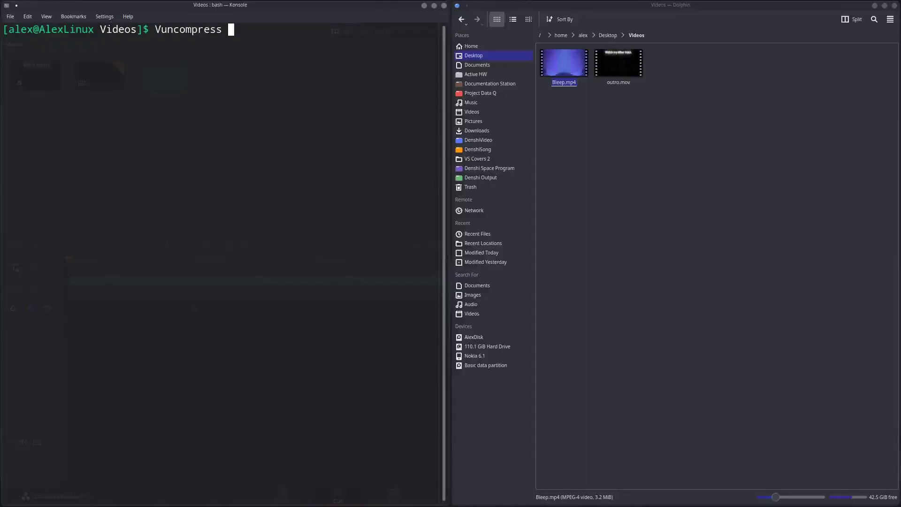
key(Return)
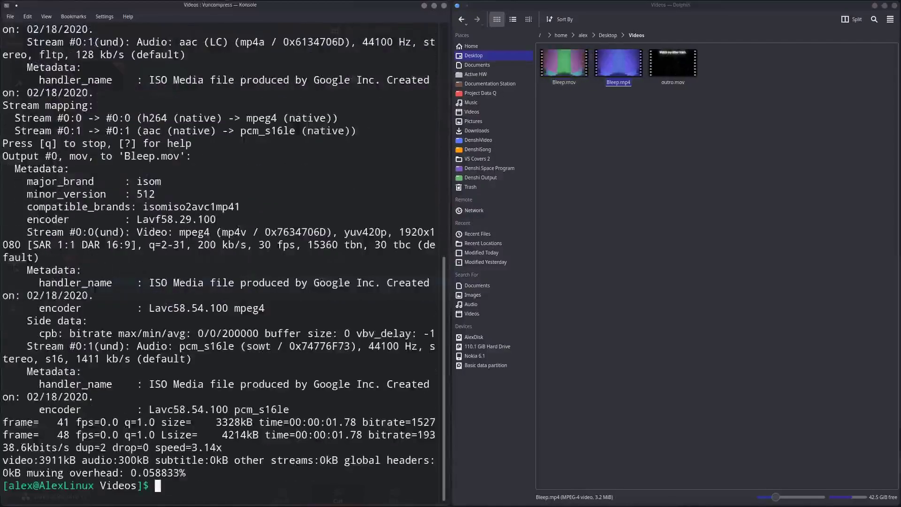
Drag Bleep.mov from the Videos folder into Resolve's Media Pool
click(424, 6)
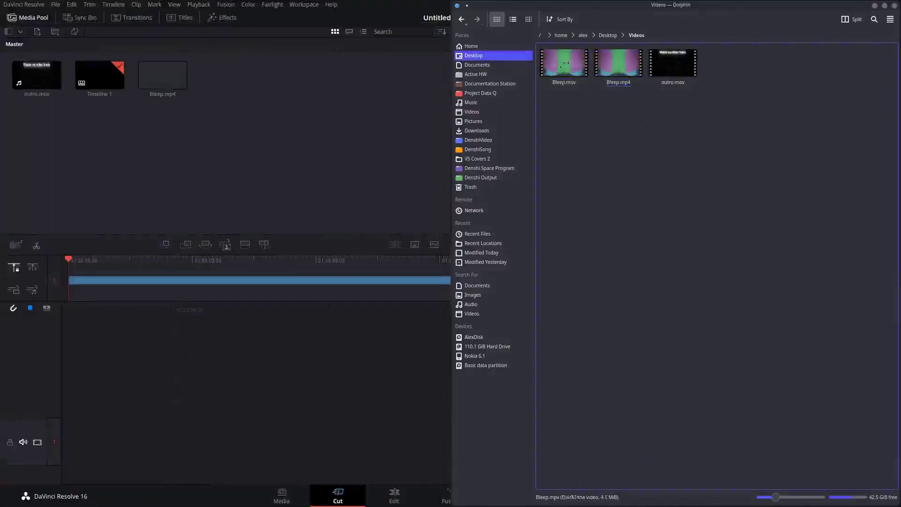
drag(564, 62, 285, 51)
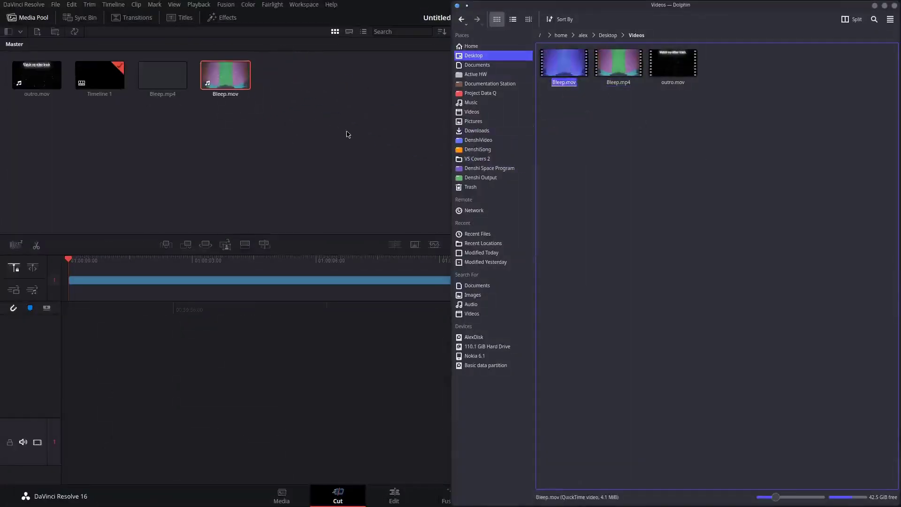
click(282, 87)
Place Bleep.mov on the timeline above the outro, then undo the placement
drag(225, 75, 486, 383)
click(207, 492)
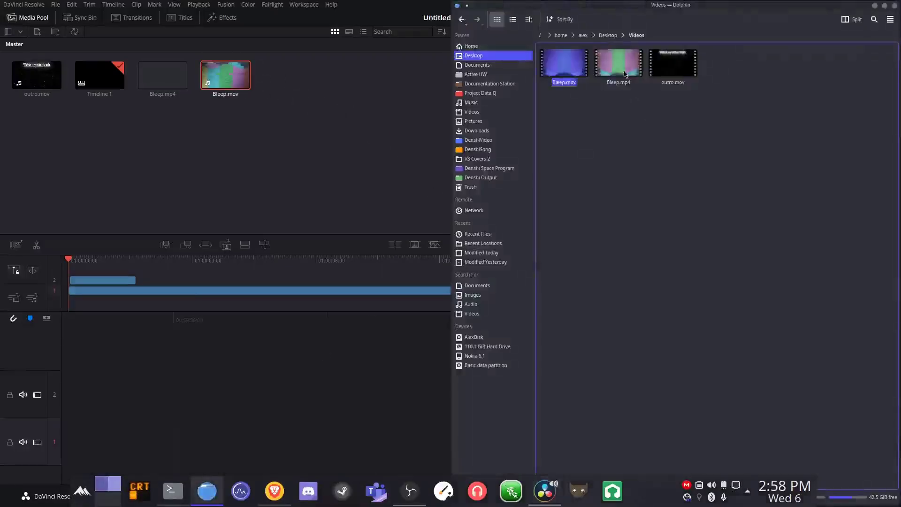
click(306, 117)
key(ctrl+z)
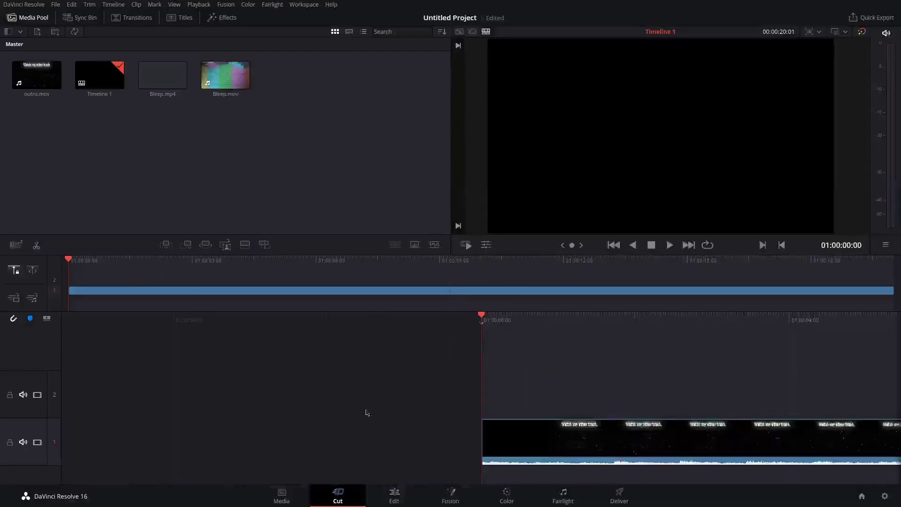
click(207, 492)
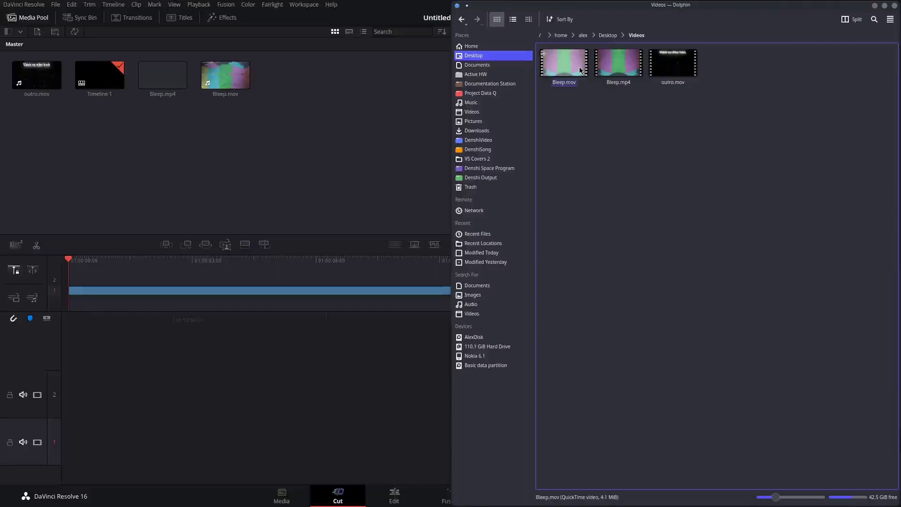
Switch to the Edit page and scrub the playhead to preview the outro's title
click(349, 131)
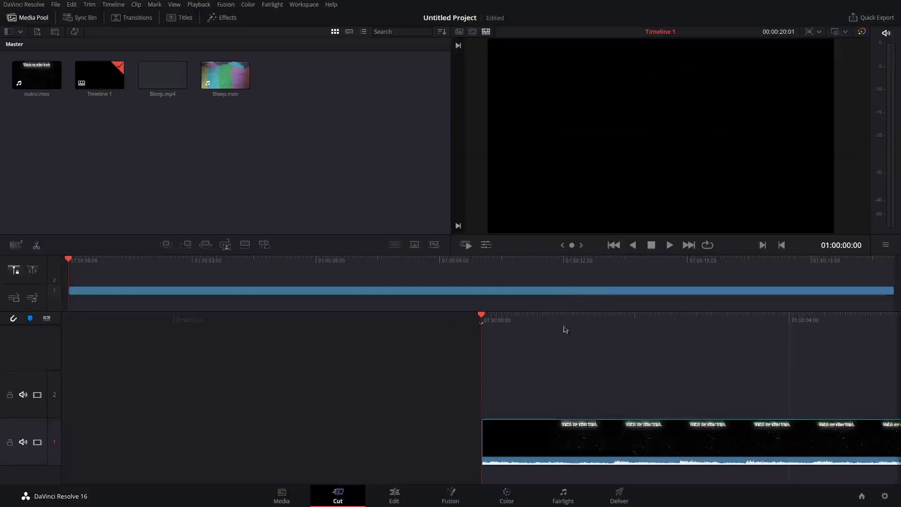
click(394, 496)
drag(337, 286, 574, 287)
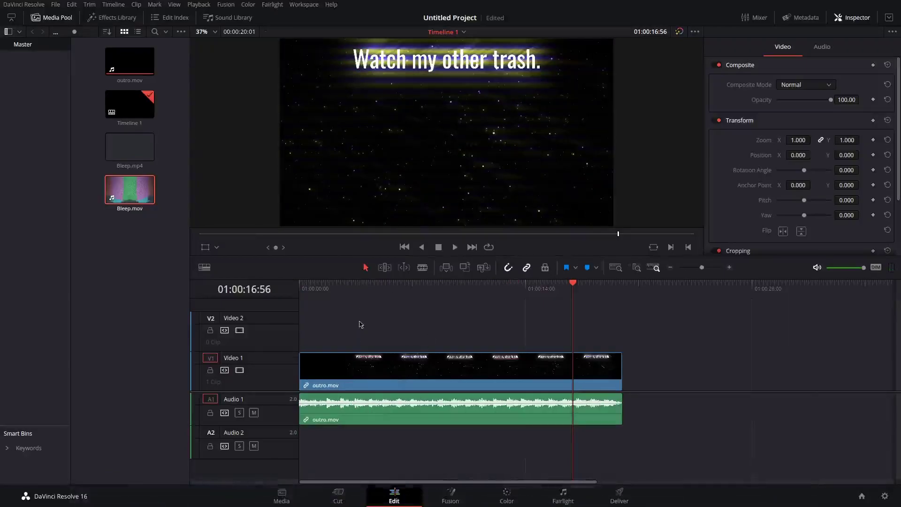
click(207, 491)
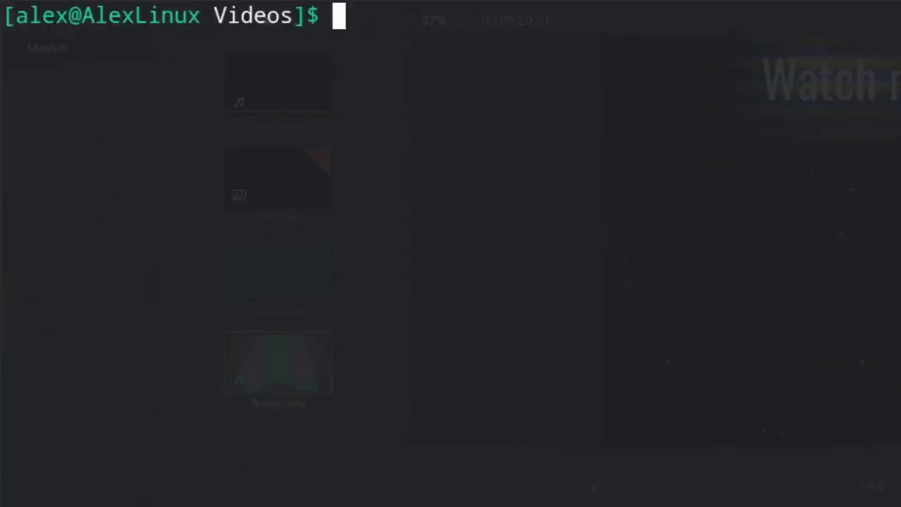
Run Vcompress to compress the folder's .mov files to .mp4
text(Vcompress)
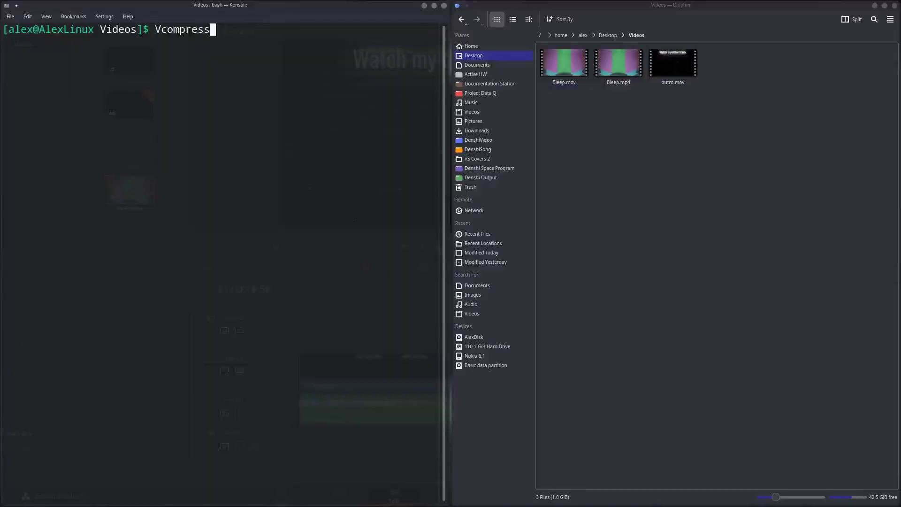
key(Return)
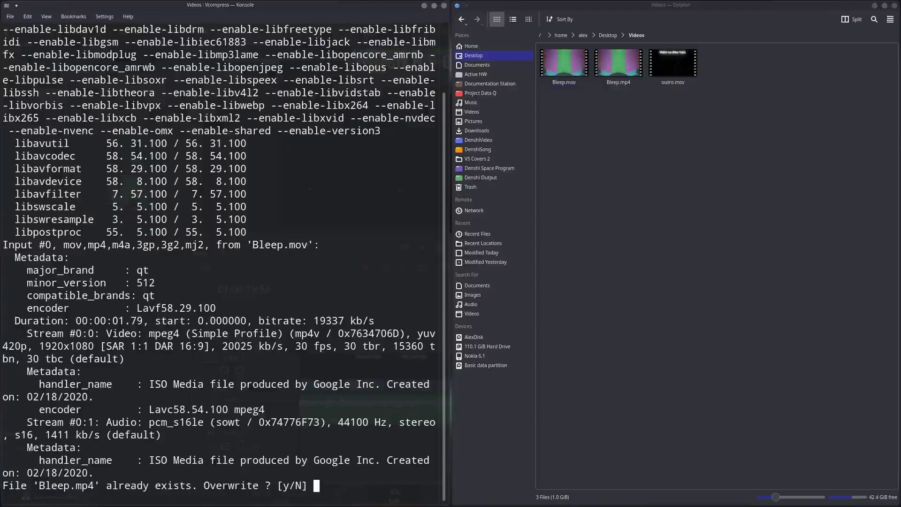
Answer N to keep the existing Bleep.mp4, letting outro.mov encode to outro.mp4
text(N)
key(Return)
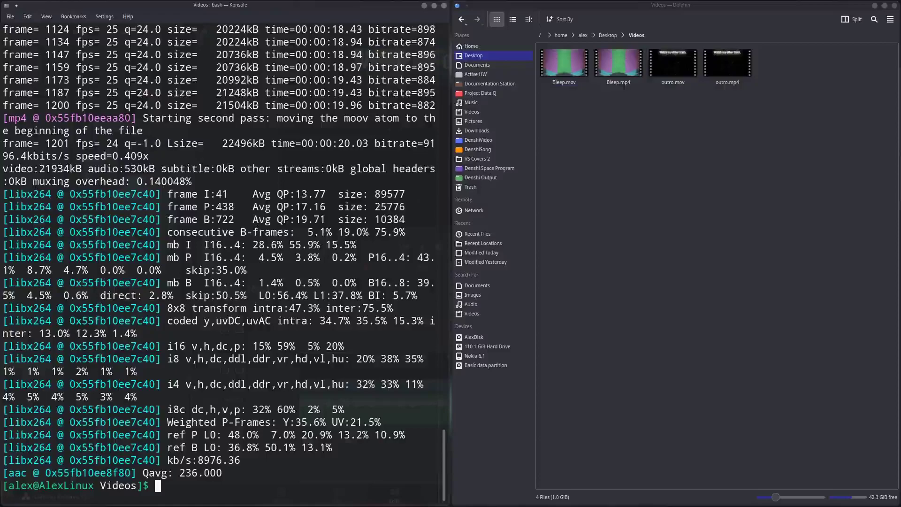
text(Vuncompress)
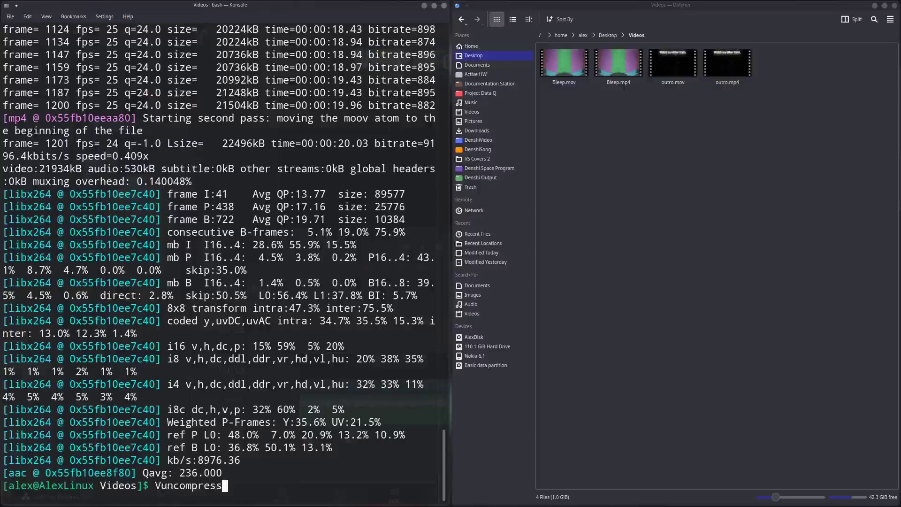
key(BackSpace)
key(BackSpace)
key(BackSpace)
key(BackSpace)
key(BackSpace)
key(BackSpace)
key(BackSpace)
key(BackSpace)
key(BackSpace)
key(BackSpace)
key(BackSpace)
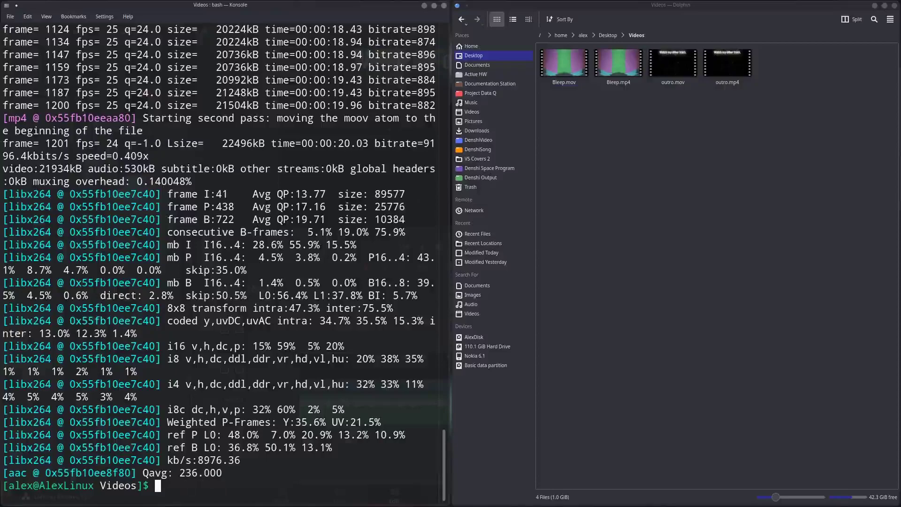